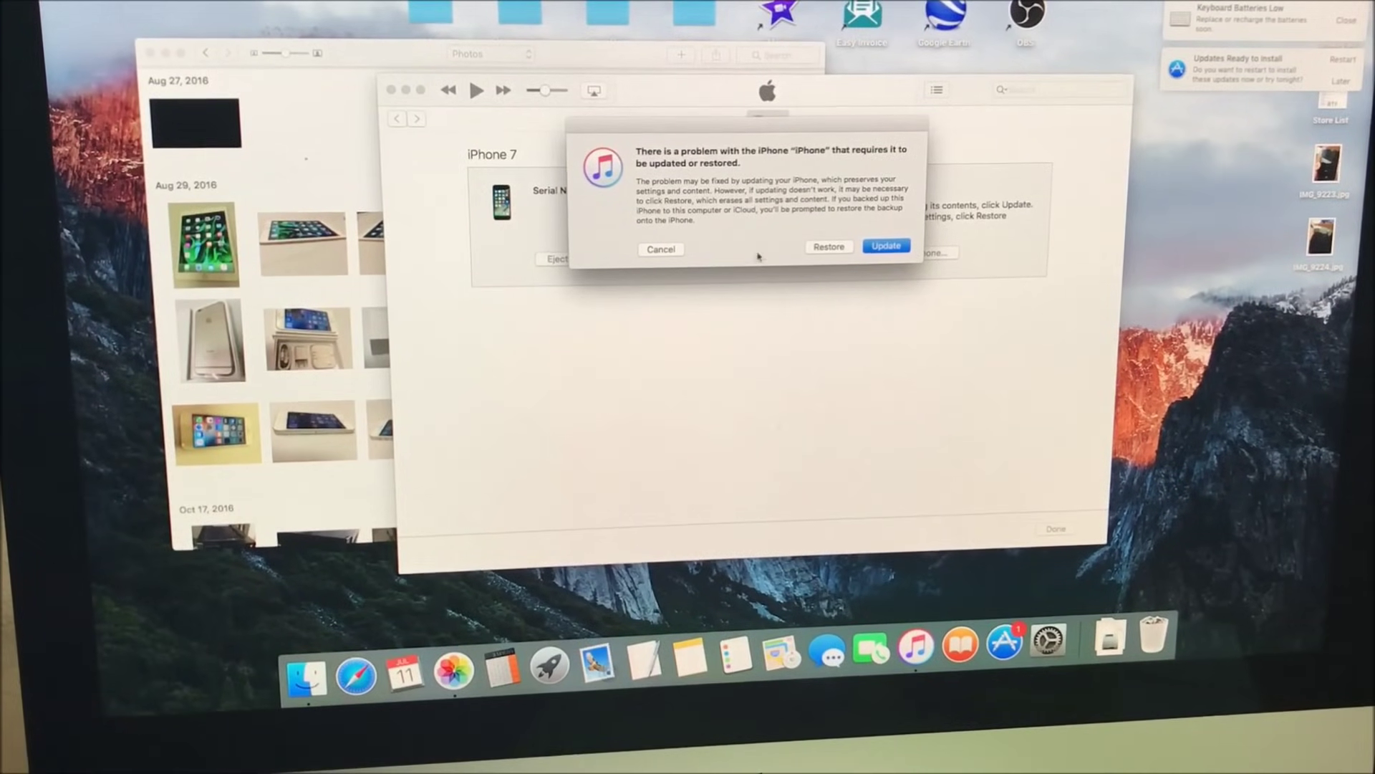
Confirm Restore and Update, pass the iOS 10.3.2 notes, and accept the license.
click(840, 249)
click(830, 254)
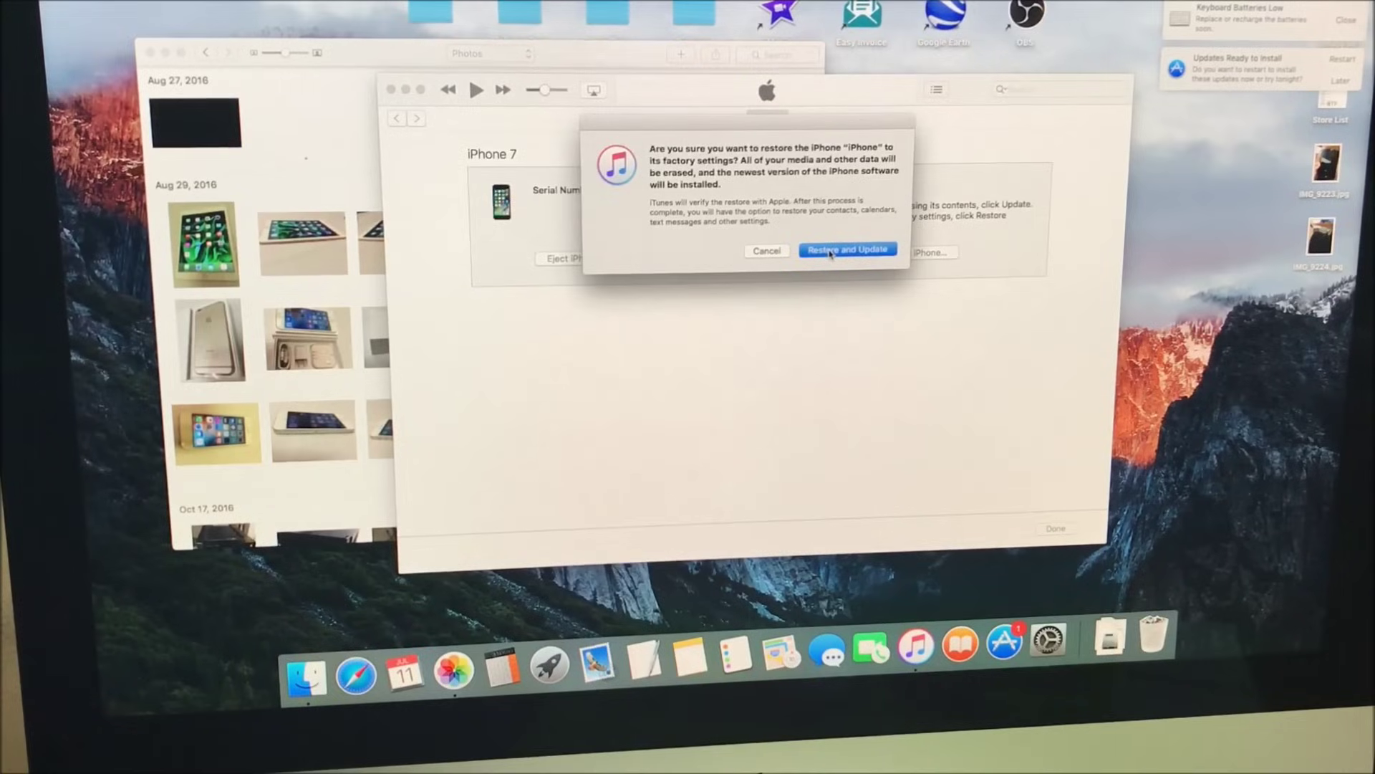
click(851, 252)
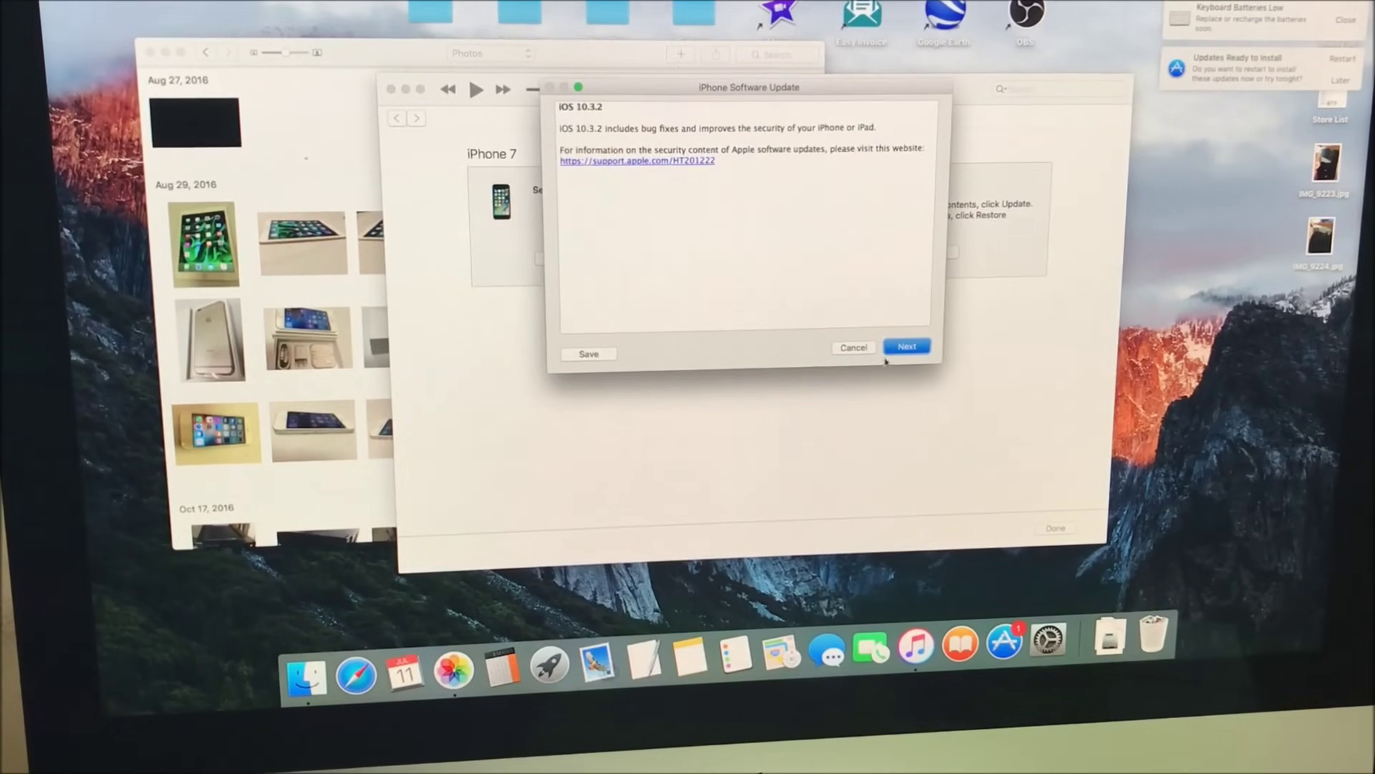
click(916, 347)
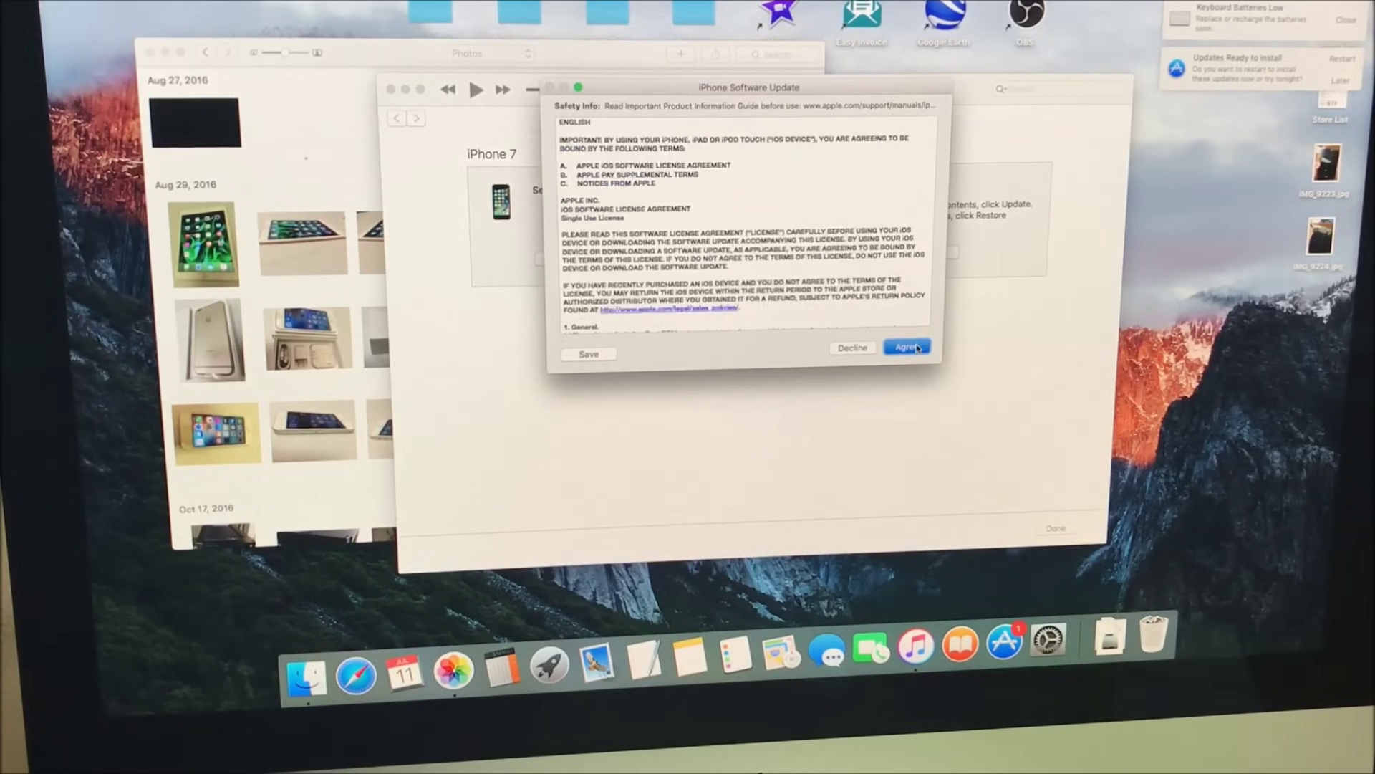
click(908, 347)
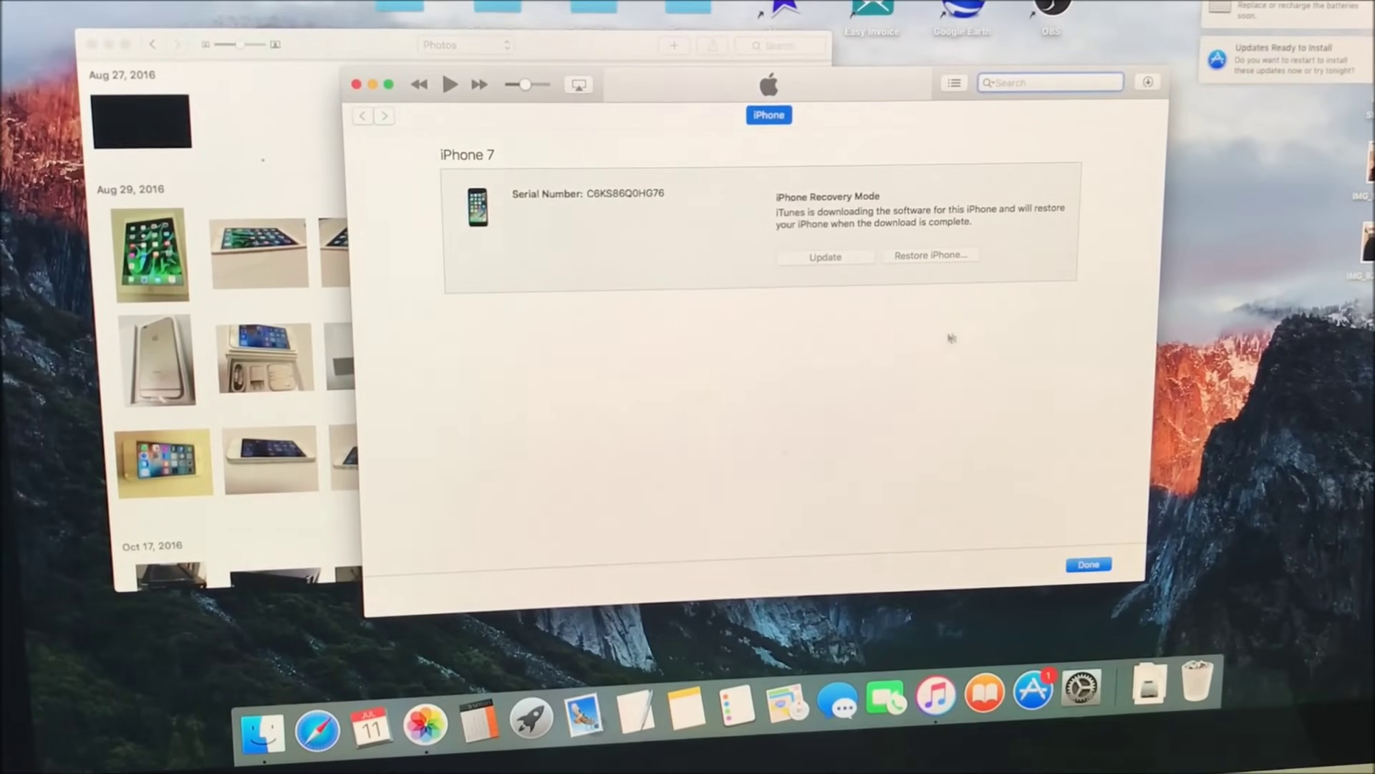
Show the downloads list to follow the iPhone Software Update progress.
click(1150, 84)
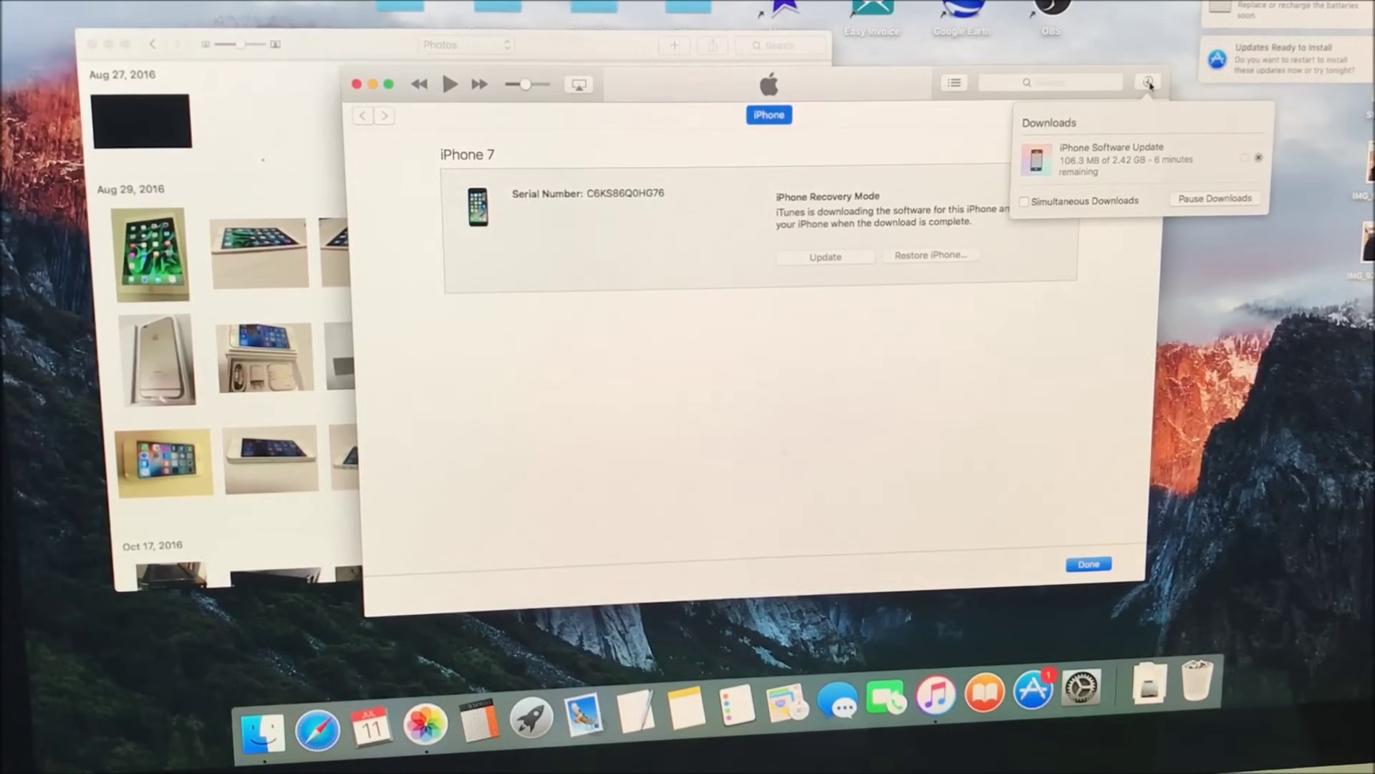